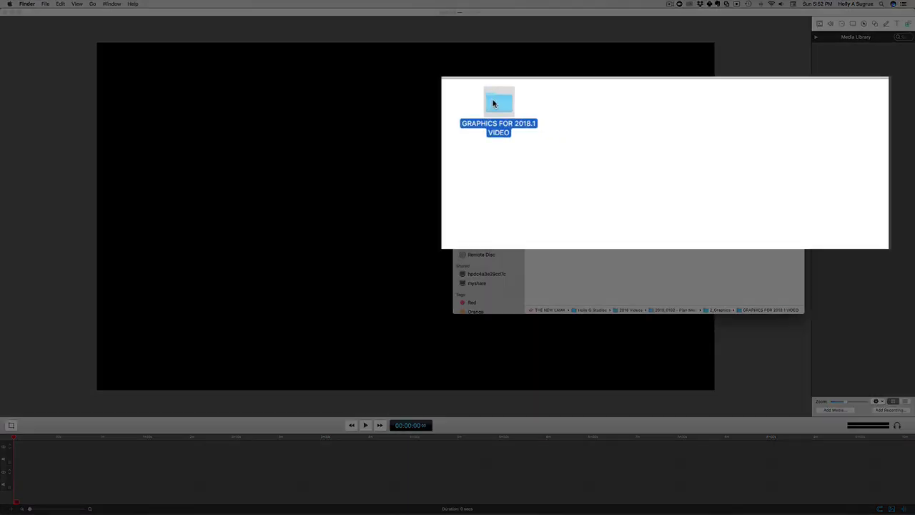
# Import graphics 1.png through 8.png from the GRAPHICS FOR 2018.1 VIDEO folder into the media library.
pyautogui.doubleClick(493, 98)
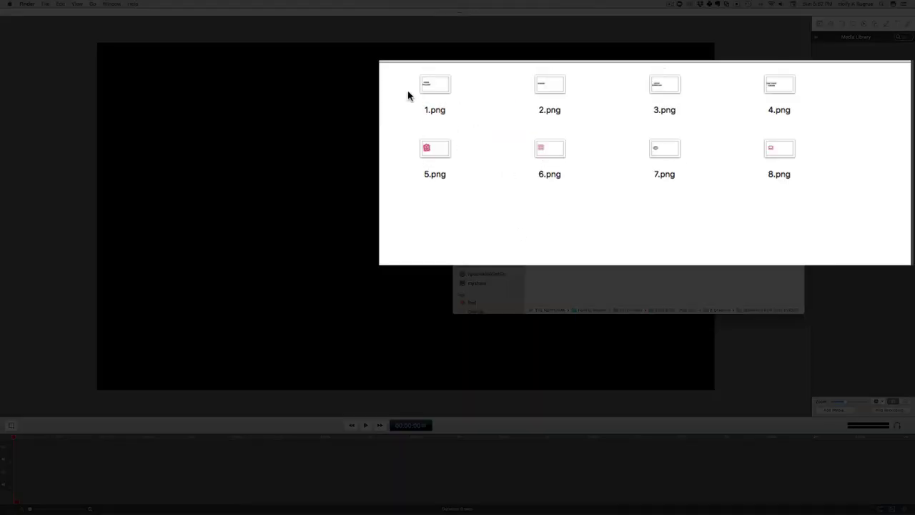
pyautogui.moveTo(404, 87); pyautogui.dragTo(838, 176)
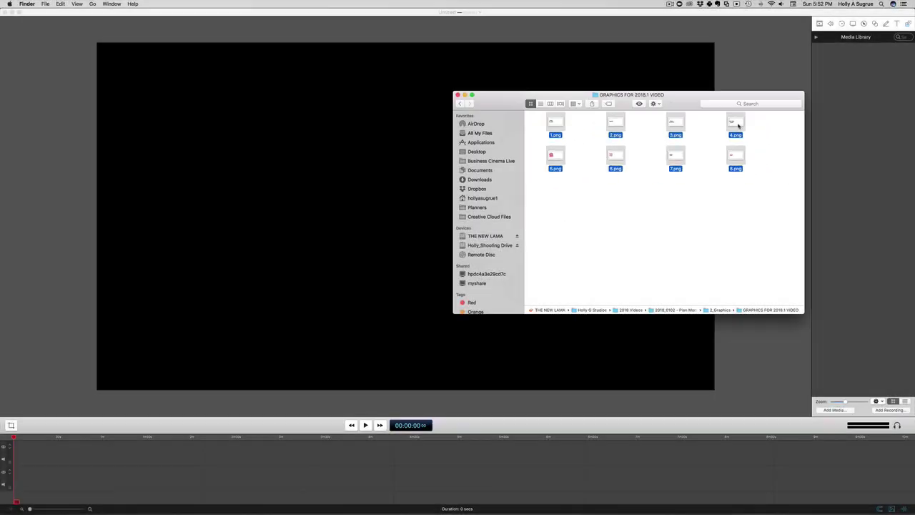
pyautogui.moveTo(782, 94); pyautogui.dragTo(898, 119)
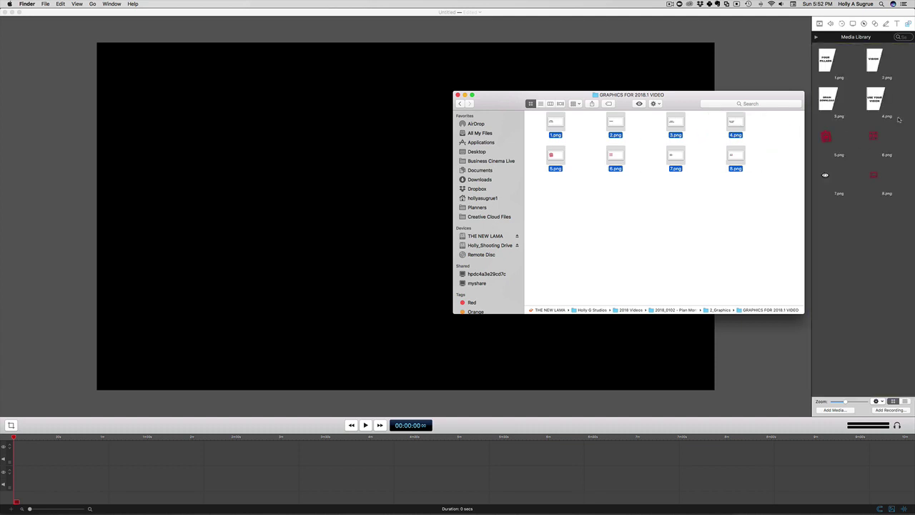
pyautogui.click(881, 275)
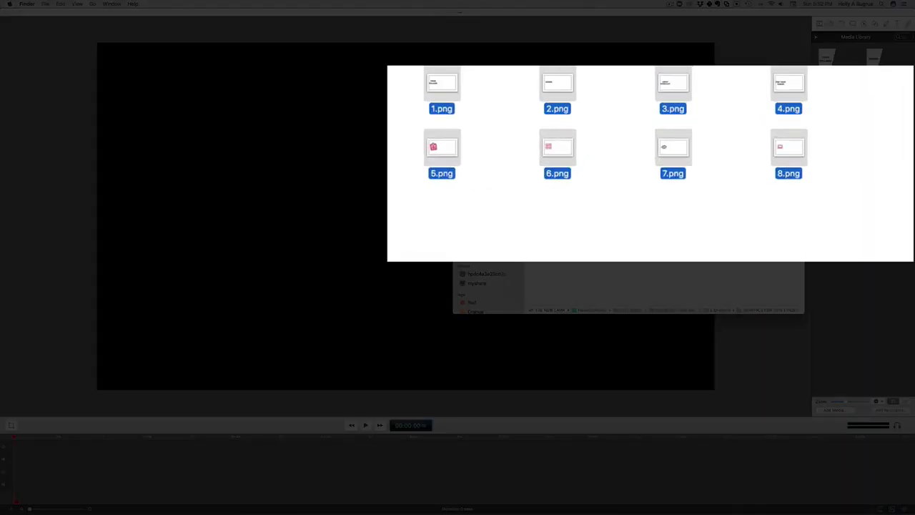
# Import the MVI_2619.MOV and MVI_2620.MOV video files into the media library.
pyautogui.press('super+Up')
pyautogui.press('super+Up')
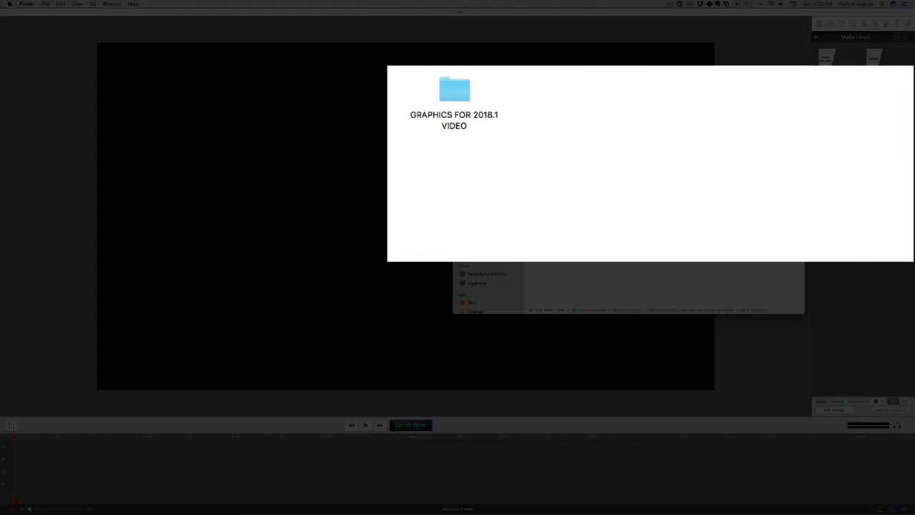
pyautogui.doubleClick(461, 89)
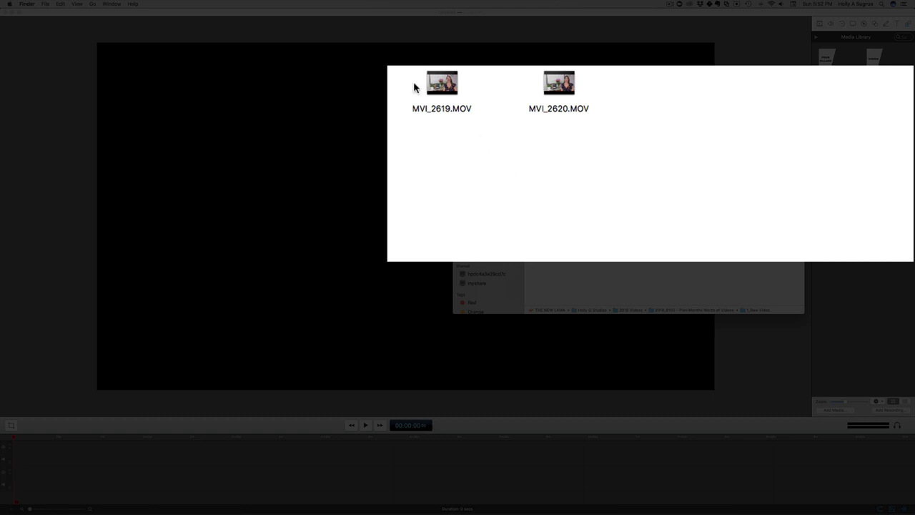
pyautogui.moveTo(411, 80); pyautogui.dragTo(613, 88)
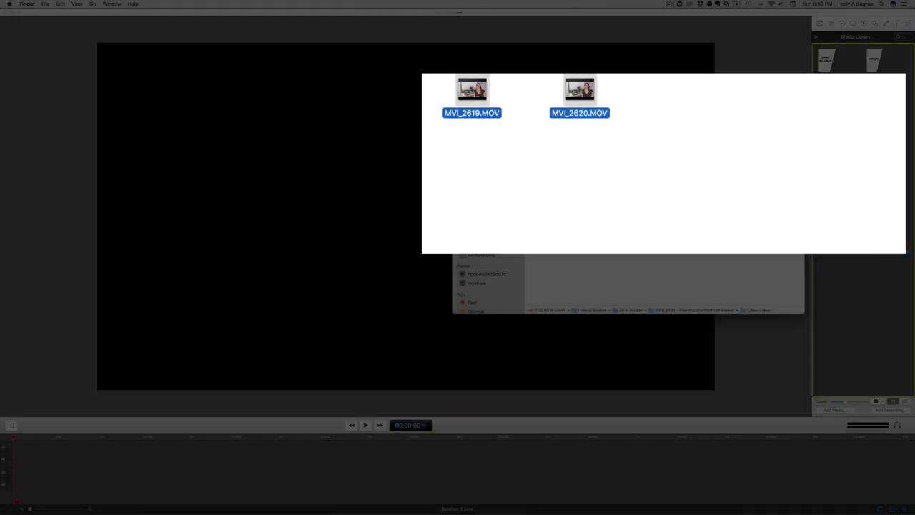
pyautogui.moveTo(558, 84); pyautogui.dragTo(896, 238)
pyautogui.click(883, 291)
# Place MVI_2619.MOV at the start of the timeline, with MVI_2620.MOV directly after it on the same track.
pyautogui.click(838, 222)
pyautogui.keyDown('shift'); pyautogui.click(887, 215); pyautogui.keyUp('shift')
pyautogui.moveTo(849, 219); pyautogui.dragTo(11, 454)
pyautogui.moveTo(138, 458); pyautogui.dragTo(331, 479)
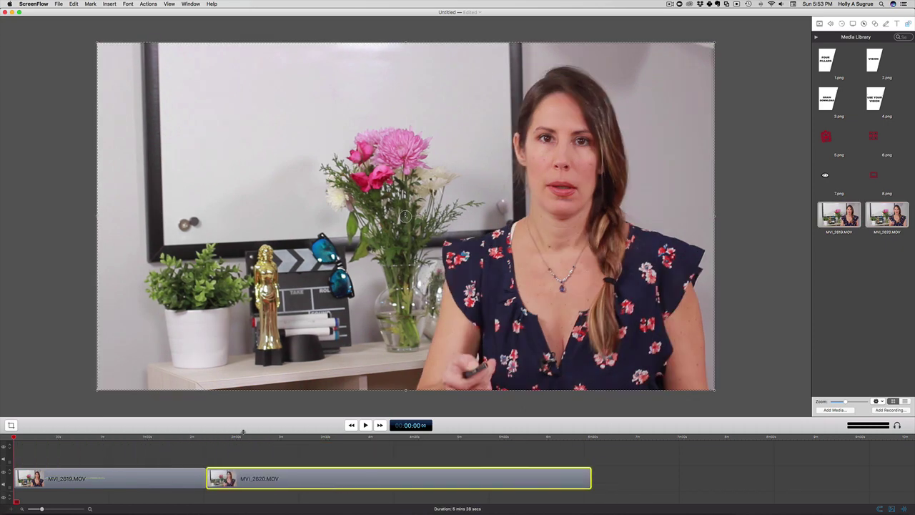
# Make the timeline area taller and scale the canvas view down so the whole video frame fits above it.
pyautogui.moveTo(251, 432); pyautogui.dragTo(257, 341)
pyautogui.scroll(-5, 748, 185)
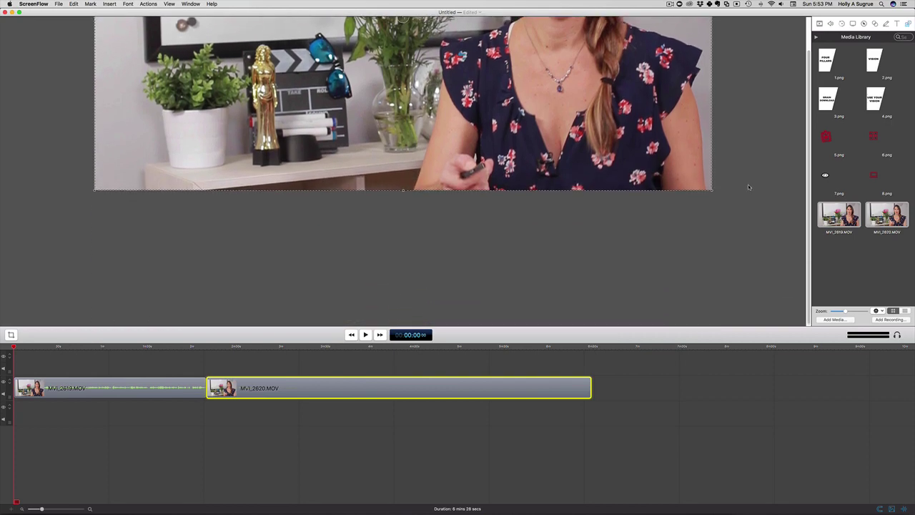
pyautogui.press('super+minus')
pyautogui.press('super+minus')
pyautogui.press('super+minus')
pyautogui.press('super+minus')
pyautogui.press('super+minus')
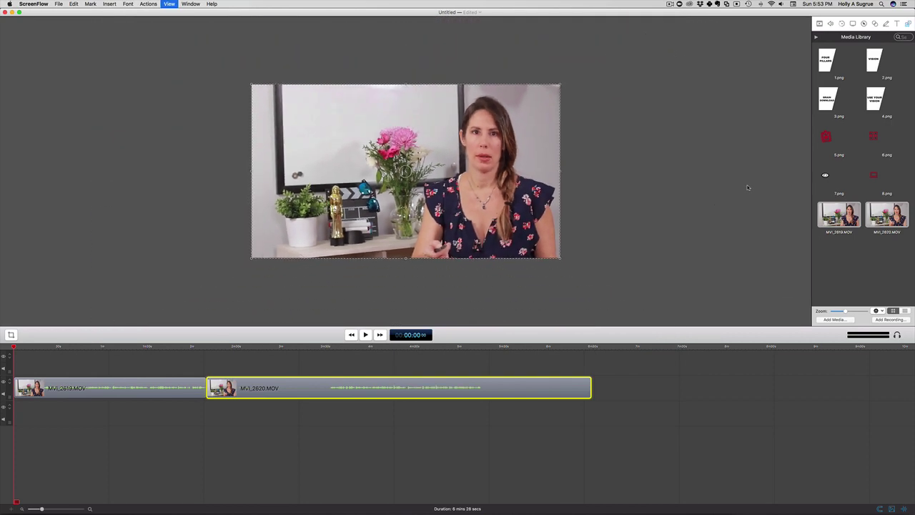
pyautogui.scroll(2, 748, 187)
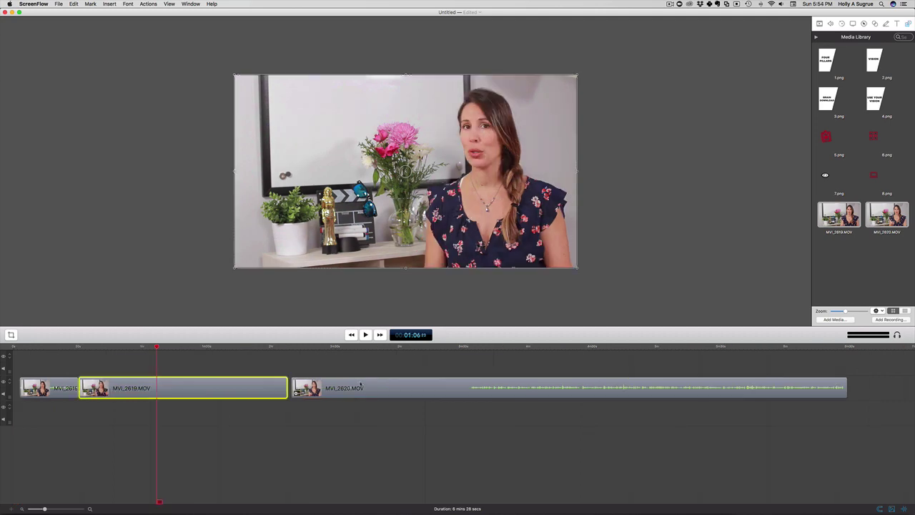
# Close the gap before the MVI_2620.MOV clip and overlay 1.png at the playhead, scaled to fill the canvas.
pyautogui.click(334, 388)
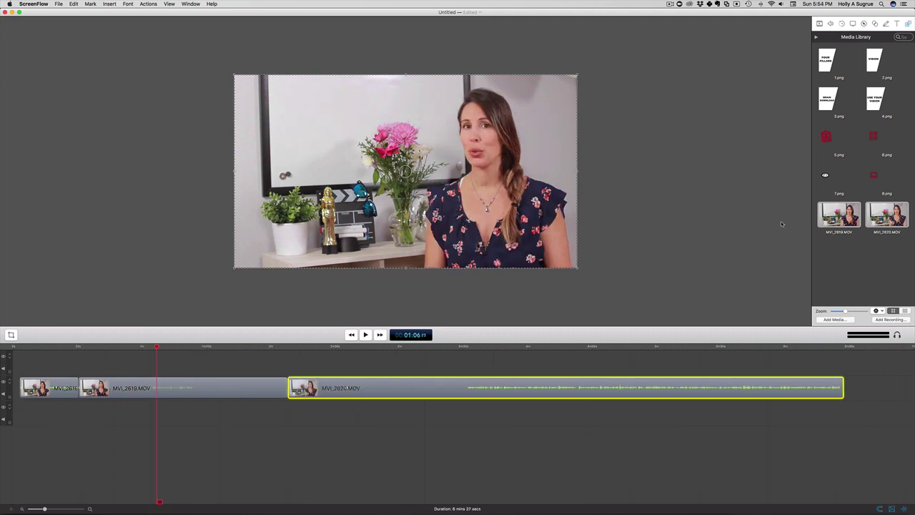
pyautogui.moveTo(829, 61); pyautogui.dragTo(162, 362)
pyautogui.click(348, 122)
pyautogui.moveTo(290, 110); pyautogui.dragTo(234, 75)
pyautogui.moveTo(526, 240); pyautogui.dragTo(584, 265)
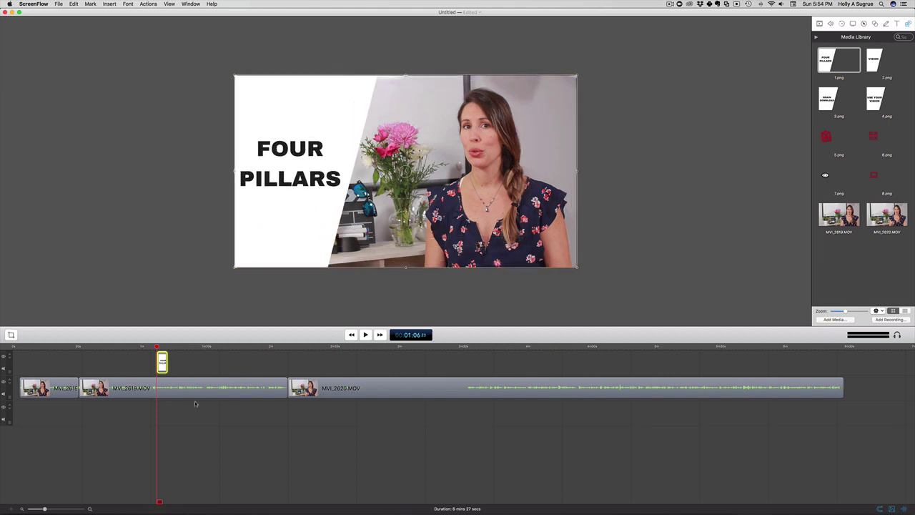
# Add starting and ending transitions to the 1.png clip and play that section back.
pyautogui.rightClick(164, 368)
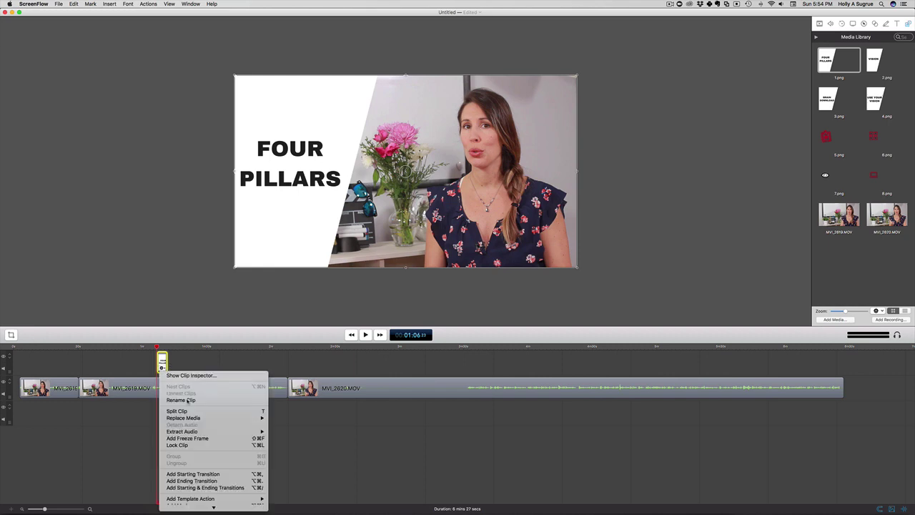
pyautogui.click(231, 487)
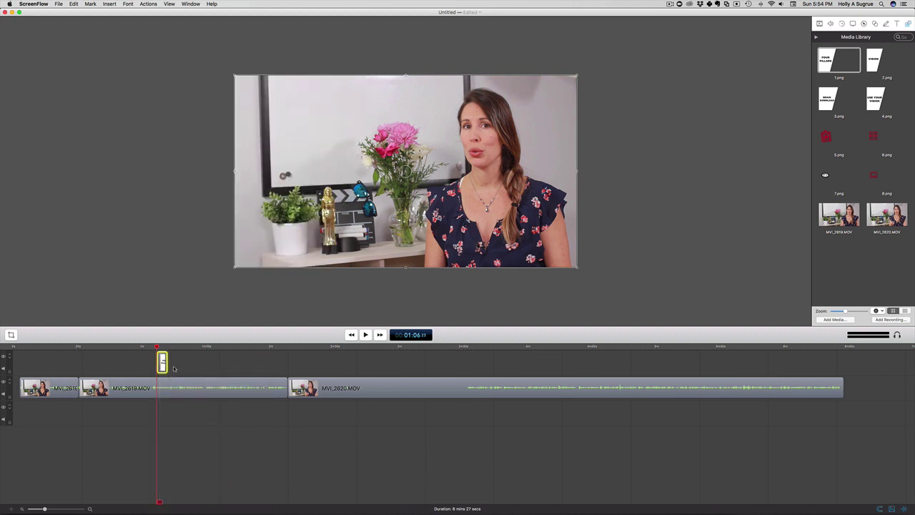
pyautogui.press('super+=')
pyautogui.press('super+=')
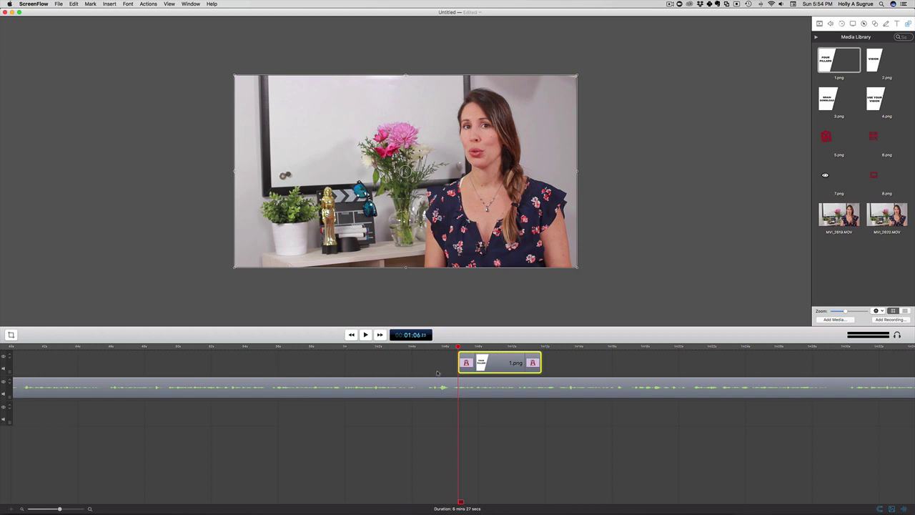
pyautogui.press('space')
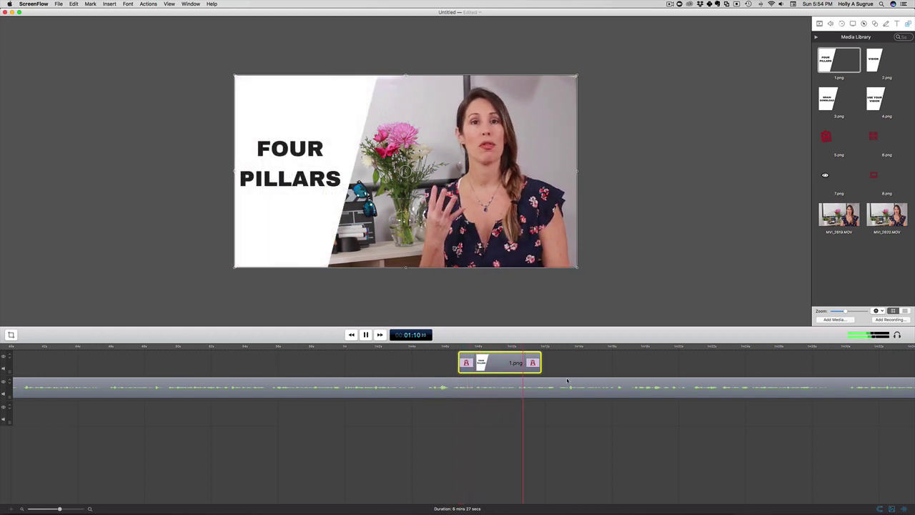
pyautogui.press('space')
# Move the 1.png clip so it starts at about 1:11 and play it back to check the timing.
pyautogui.moveTo(501, 363); pyautogui.dragTo(572, 363)
pyautogui.press('space')
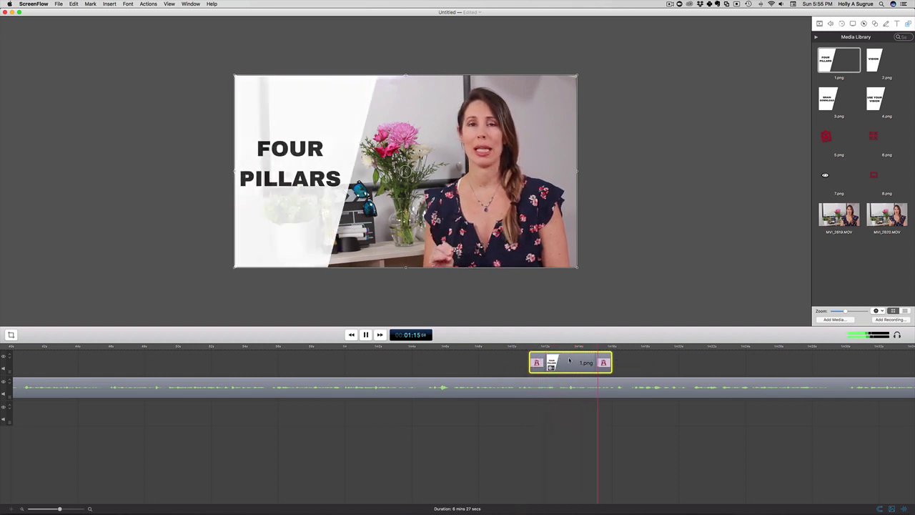
pyautogui.press('space')
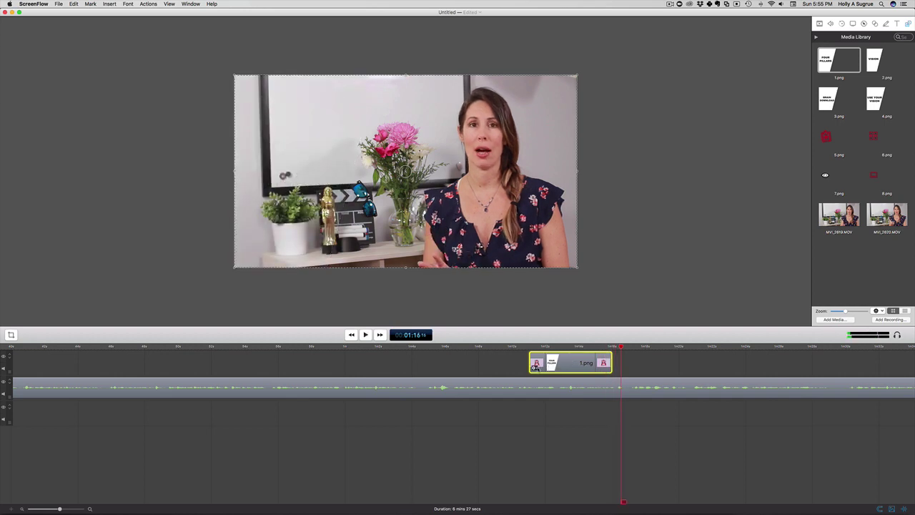
# Change the starting transition of the 1.png clip to Cross Blur and preview it.
pyautogui.click(534, 368)
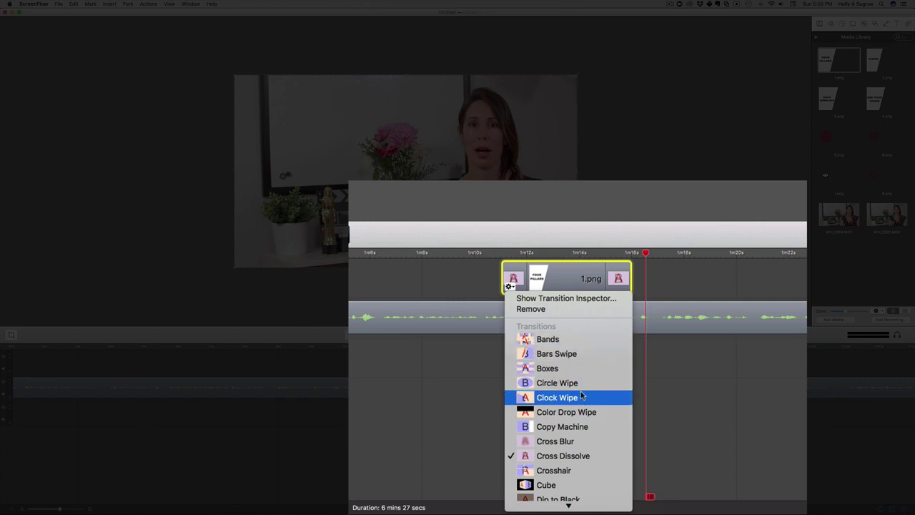
pyautogui.scroll(-10, 581, 395)
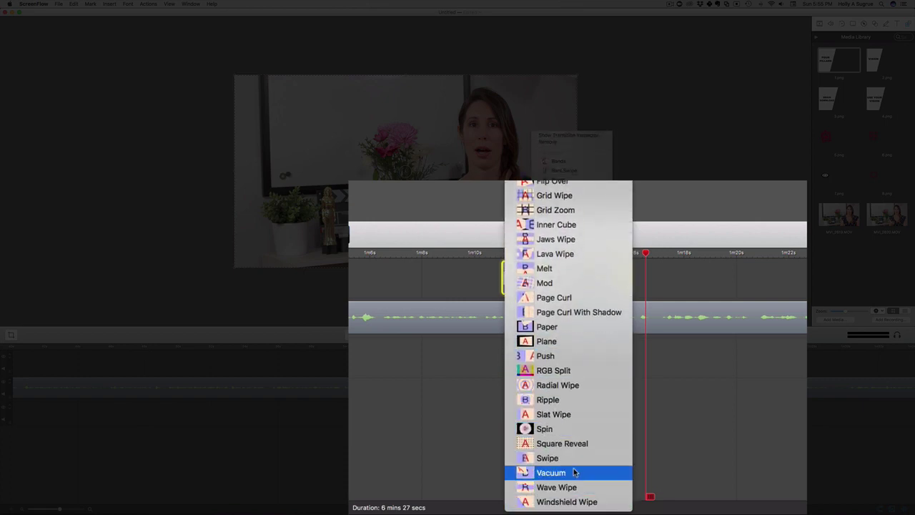
pyautogui.click(564, 226)
pyautogui.click(491, 254)
pyautogui.press('space')
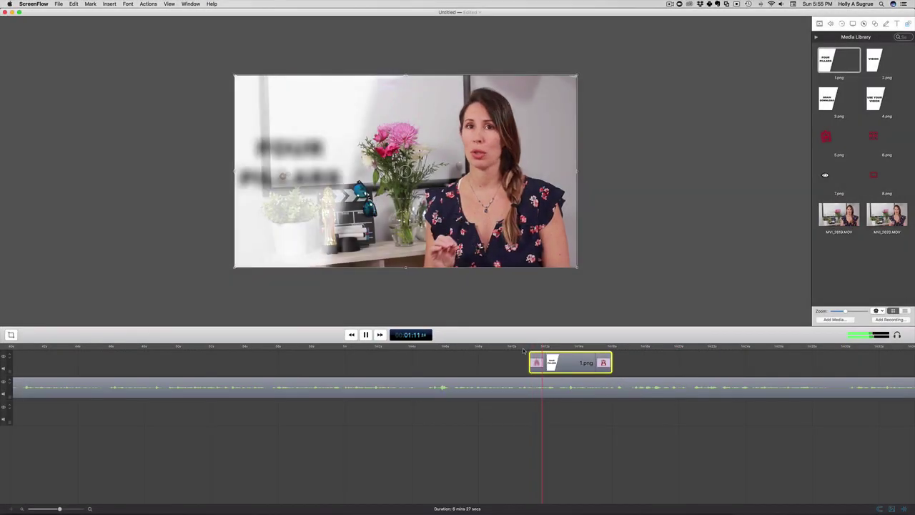
pyautogui.press('space')
# Change the starting transition of the 1.png clip to Color Drop Wipe and preview it.
pyautogui.click(536, 368)
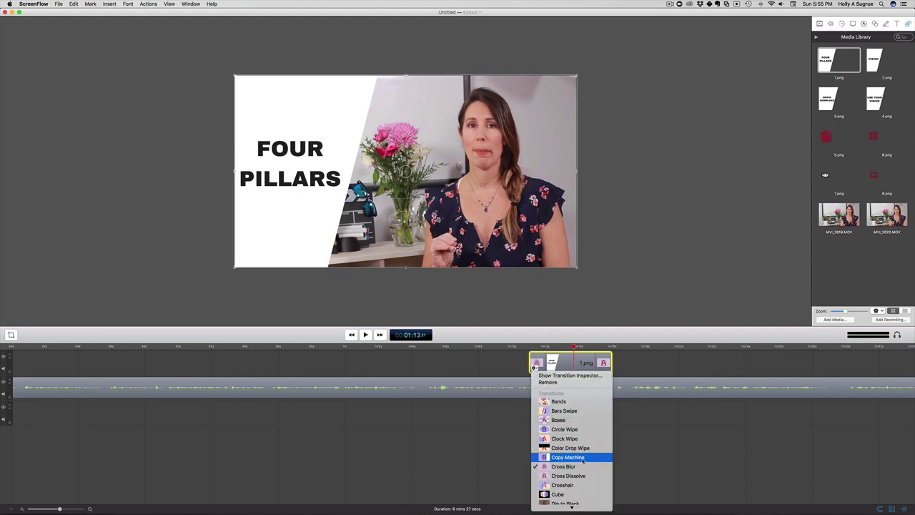
pyautogui.click(583, 448)
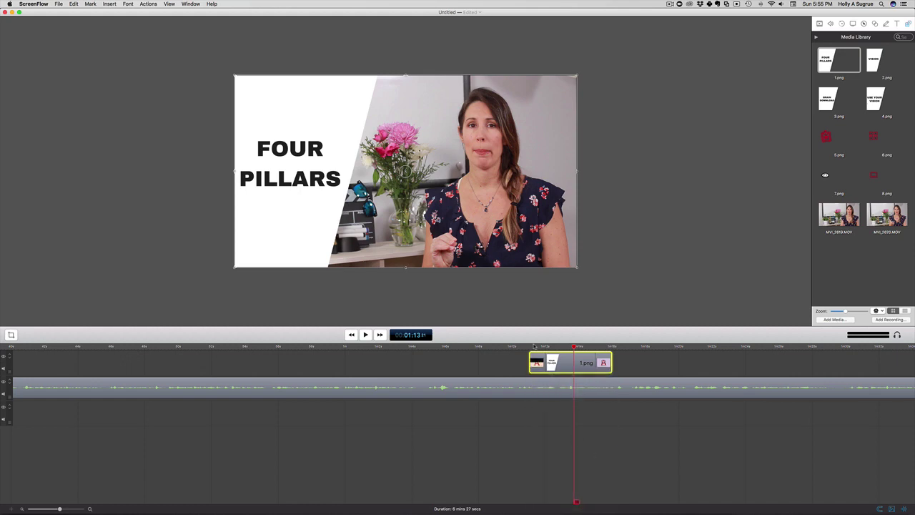
pyautogui.click(525, 347)
pyautogui.press('space')
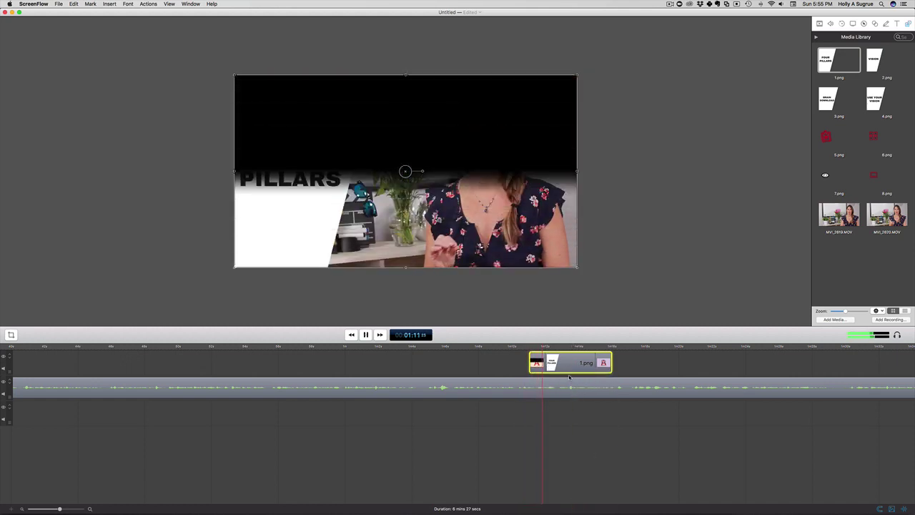
pyautogui.press('space')
# Set the starting transition of the 1.png clip to Cross Dissolve and return the playhead to just before the clip.
pyautogui.click(534, 367)
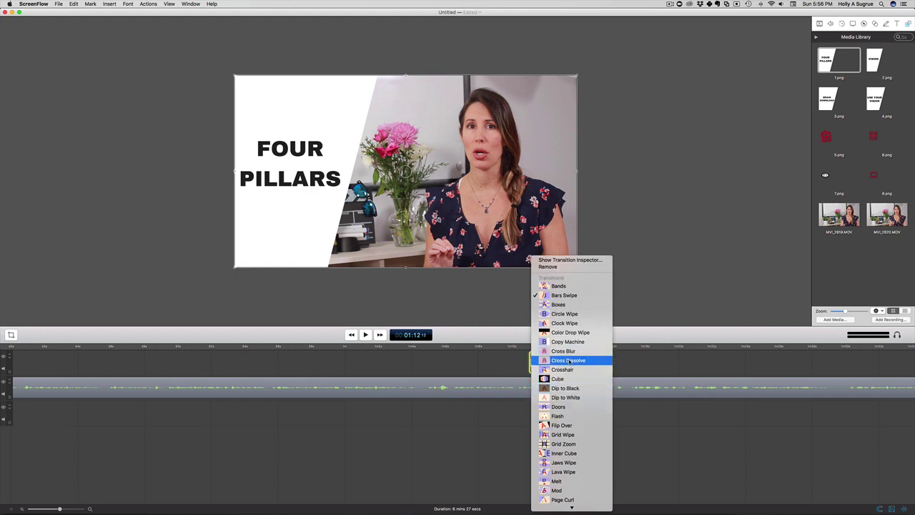
pyautogui.click(568, 361)
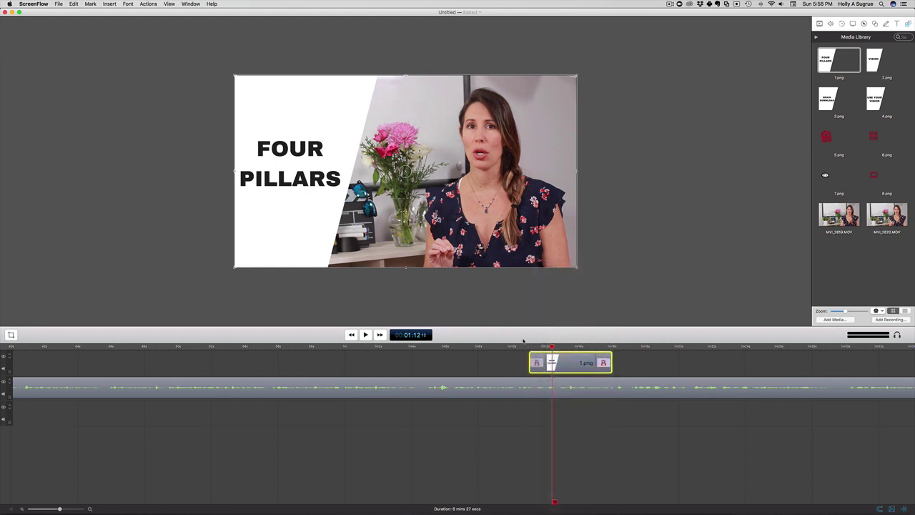
pyautogui.click(525, 348)
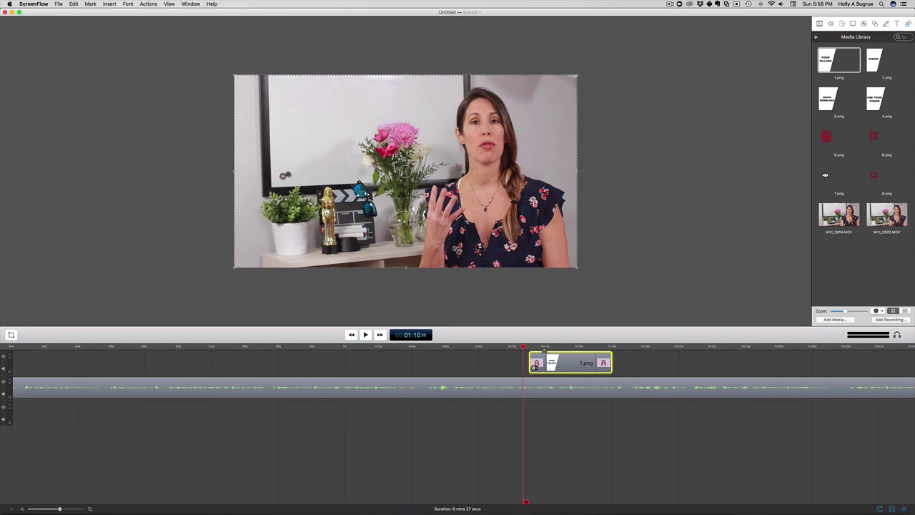
# Lengthen the 1.png clip so it ends at about 1:18.
pyautogui.click(624, 346)
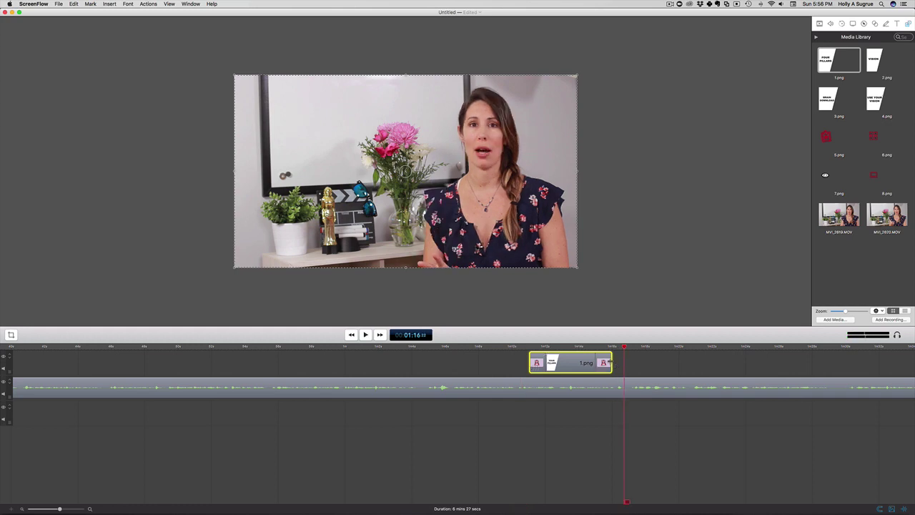
pyautogui.moveTo(612, 363); pyautogui.dragTo(648, 363)
pyautogui.click(696, 366)
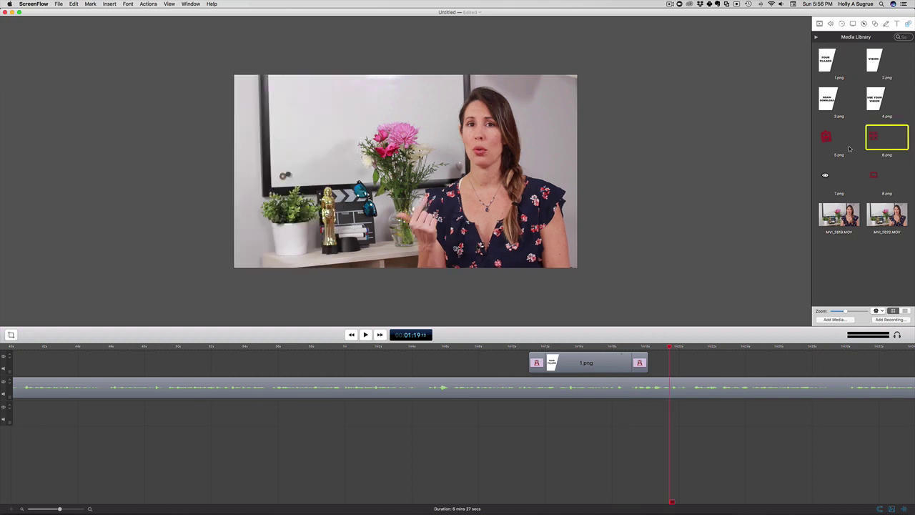
# Add 6.png to the track above the video, preview it, and move it to start right after the 1.png clip.
pyautogui.moveTo(873, 138); pyautogui.dragTo(679, 377)
pyautogui.press('space')
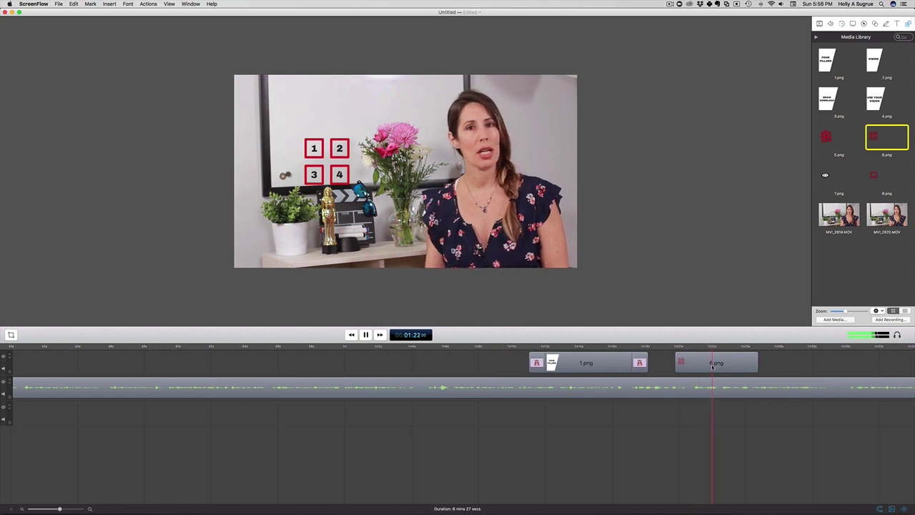
pyautogui.press('space')
pyautogui.moveTo(712, 365); pyautogui.dragTo(676, 361)
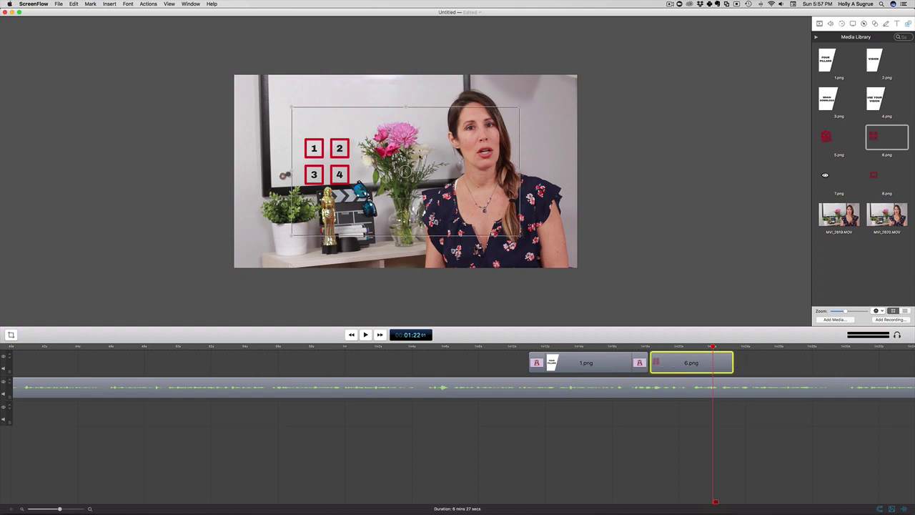
# Enlarge and position the 6.png number grid over the whiteboard, and add starting and ending transitions to its clip.
pyautogui.moveTo(405, 172); pyautogui.dragTo(406, 123)
pyautogui.moveTo(506, 197); pyautogui.dragTo(610, 253)
pyautogui.moveTo(609, 67); pyautogui.dragTo(648, 45)
pyautogui.moveTo(485, 96); pyautogui.dragTo(466, 87)
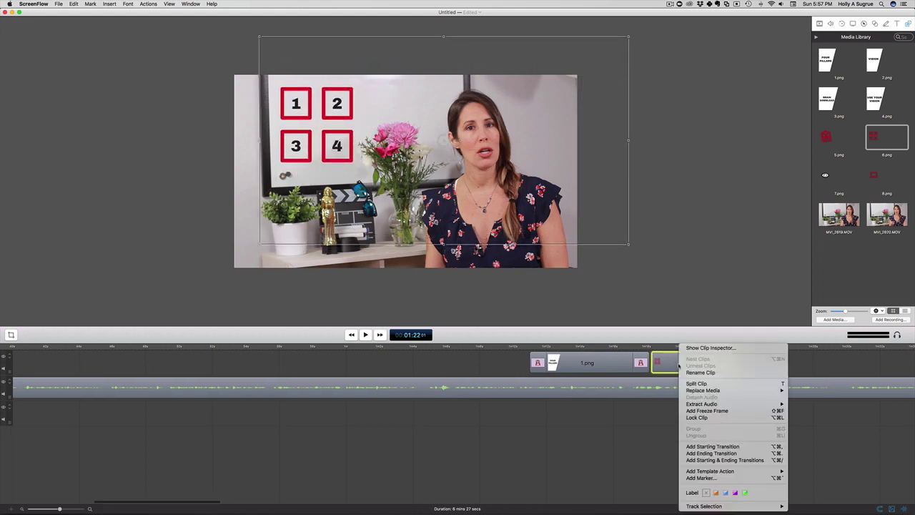
pyautogui.rightClick(678, 366)
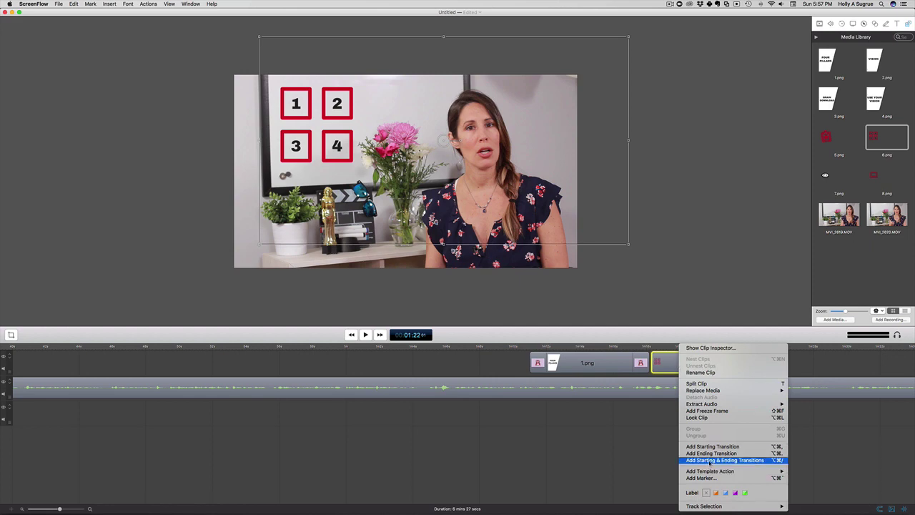
pyautogui.click(707, 461)
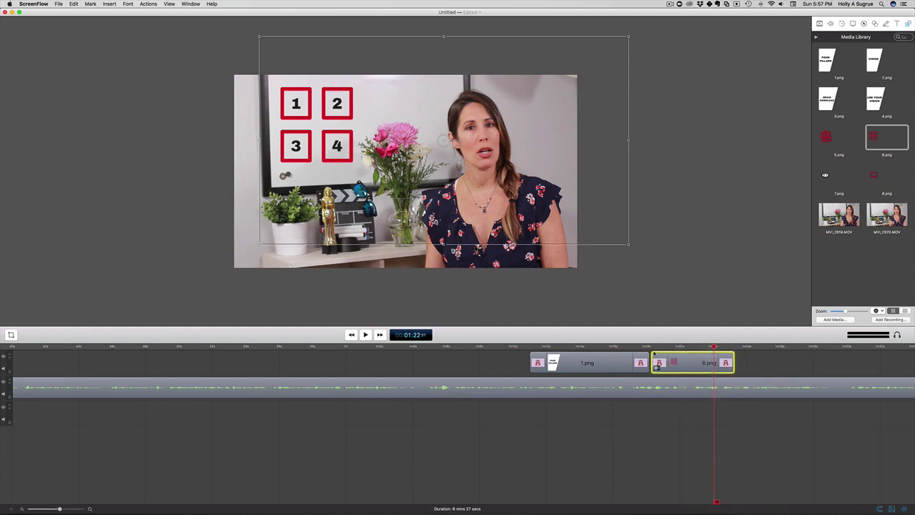
# Move the 6.png clip earlier so its start overlaps the end of the 1.png clip, and preview the transition between them.
pyautogui.click(638, 347)
pyautogui.moveTo(687, 366); pyautogui.dragTo(676, 366)
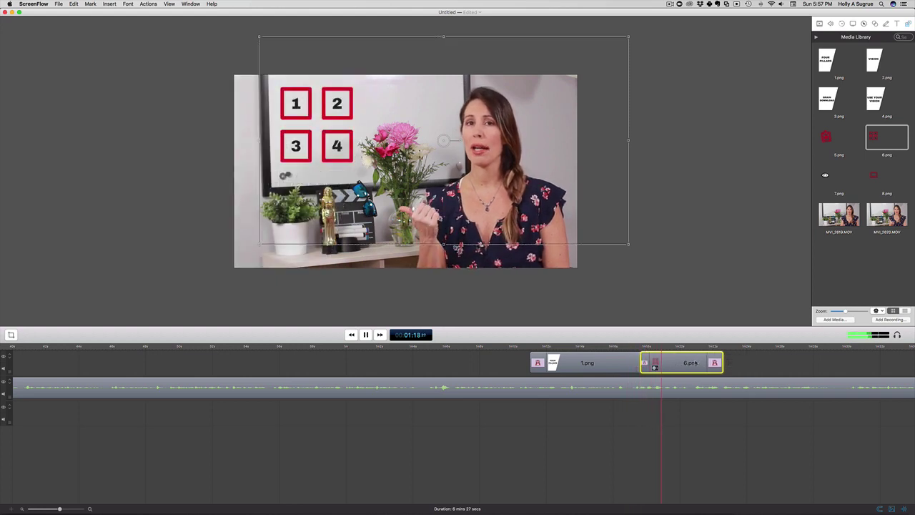
pyautogui.click(766, 360)
pyautogui.press('space')
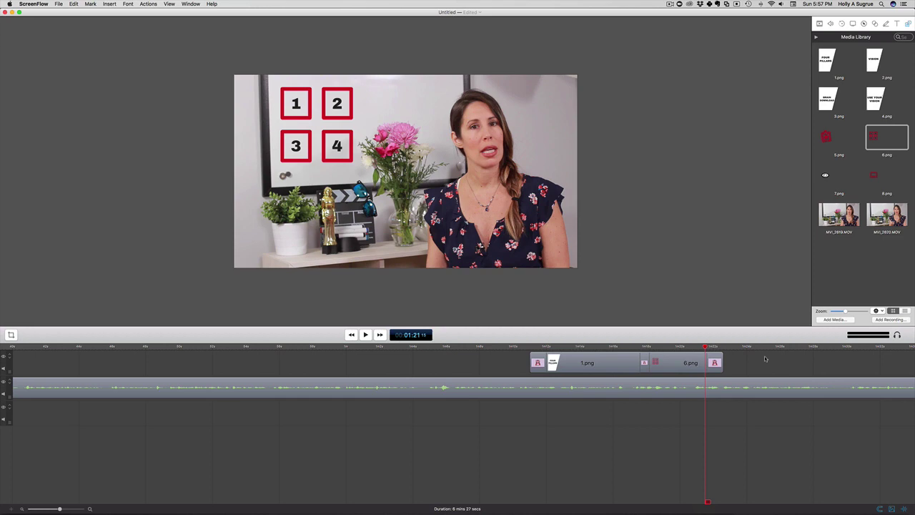
pyautogui.press('space')
pyautogui.press('space')
# Add 2.png to the track above the video at about 1:31 and enlarge it to fill the whole frame.
pyautogui.press('super+minus')
pyautogui.press('super+minus')
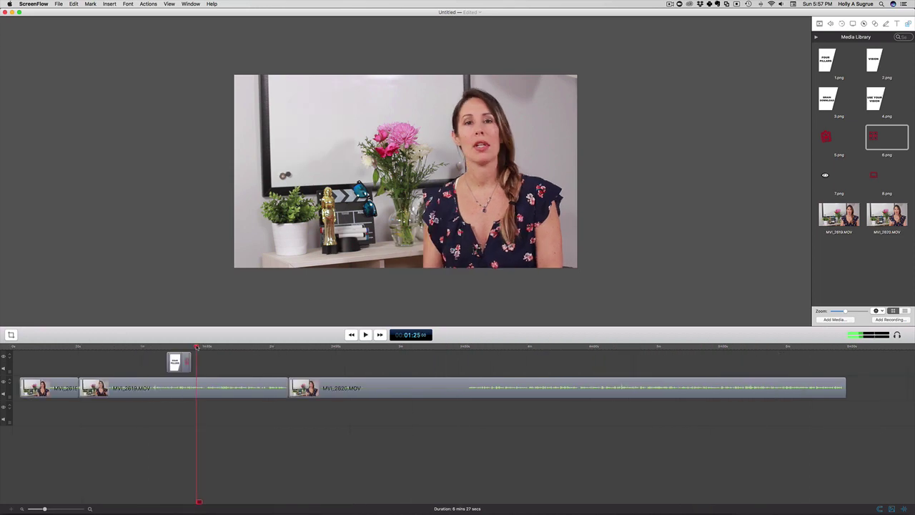
pyautogui.click(886, 56)
pyautogui.moveTo(886, 56); pyautogui.dragTo(213, 367)
pyautogui.click(215, 363)
pyautogui.moveTo(291, 108); pyautogui.dragTo(234, 74)
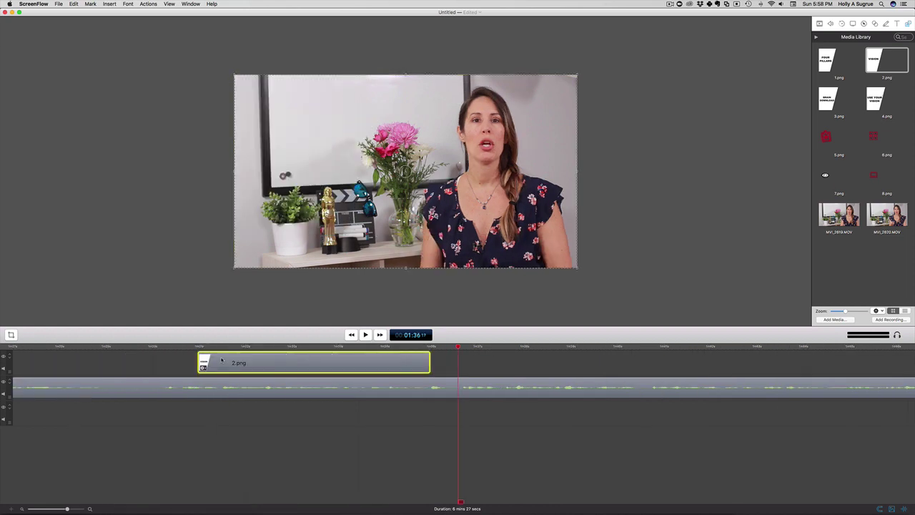
# Add starting and ending transitions to the 2.png clip and lengthen it so it ends at about 1:38.
pyautogui.rightClick(204, 369)
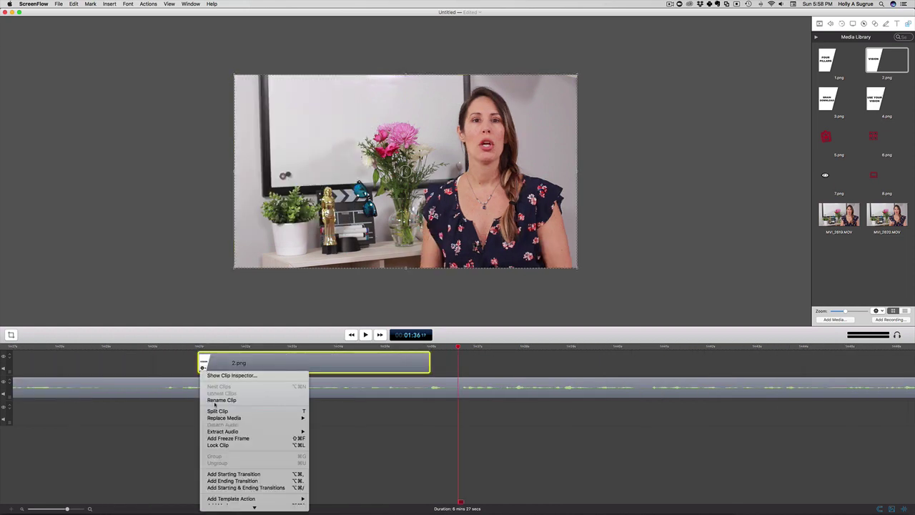
pyautogui.click(242, 488)
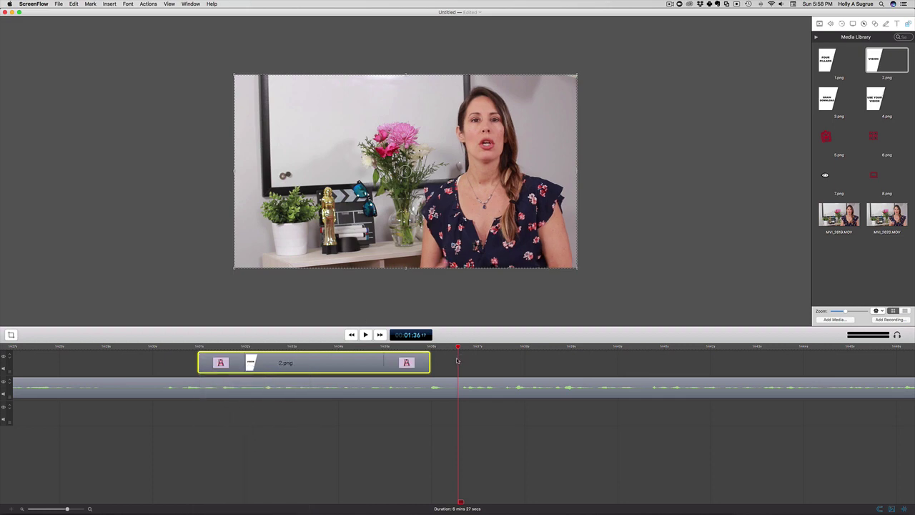
pyautogui.click(434, 361)
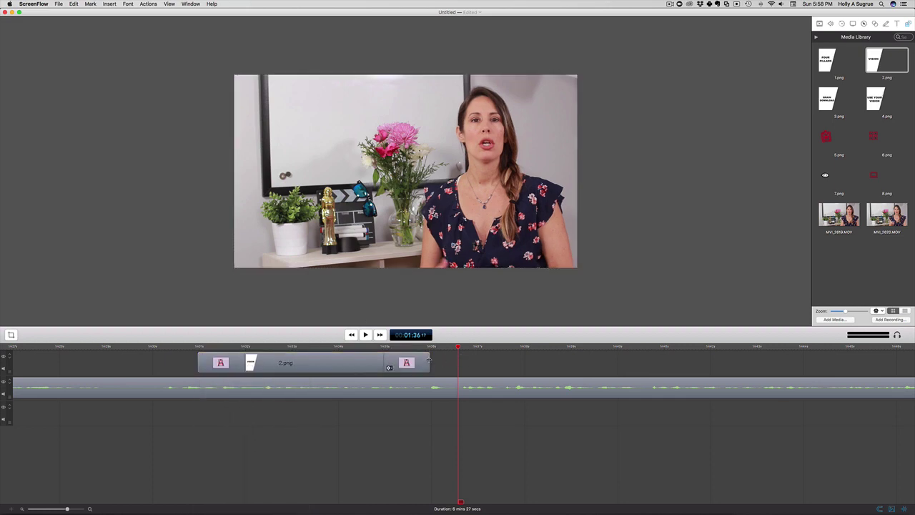
pyautogui.moveTo(428, 361); pyautogui.dragTo(528, 366)
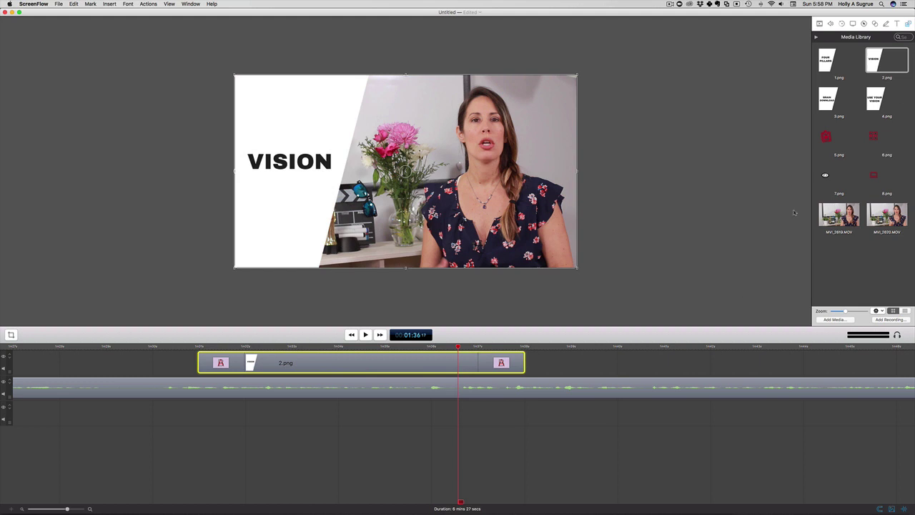
# Add 7.png overlapping the end of the 2.png clip, and enlarge and position its eye graphic over the whiteboard.
pyautogui.moveTo(837, 187); pyautogui.dragTo(513, 365)
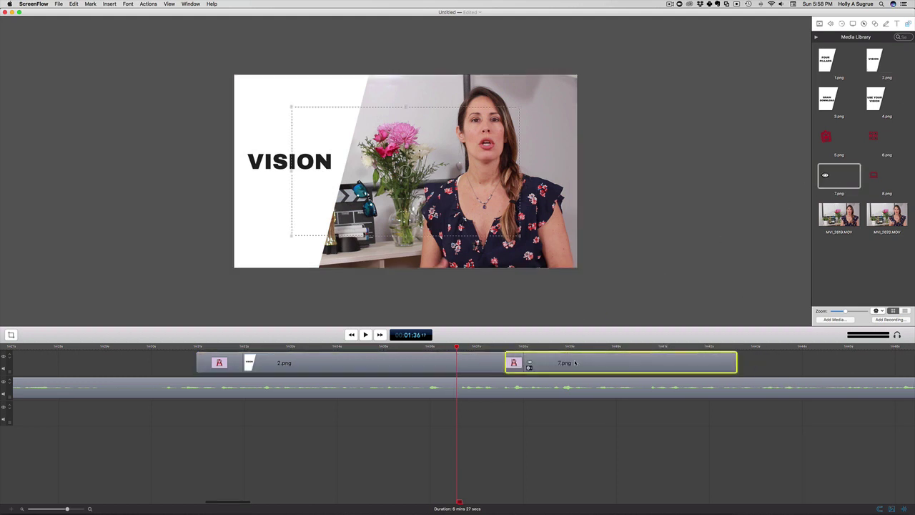
pyautogui.click(581, 346)
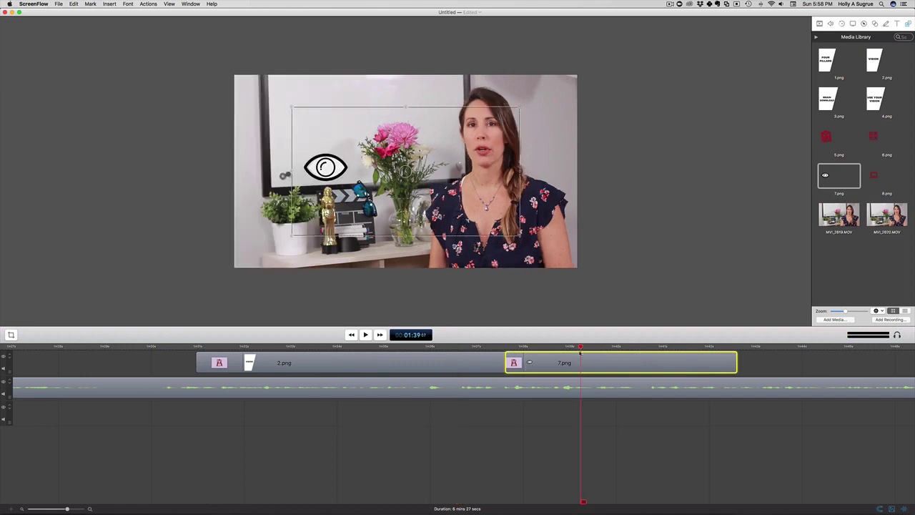
pyautogui.moveTo(319, 127); pyautogui.dragTo(305, 94)
pyautogui.moveTo(507, 203); pyautogui.dragTo(581, 241)
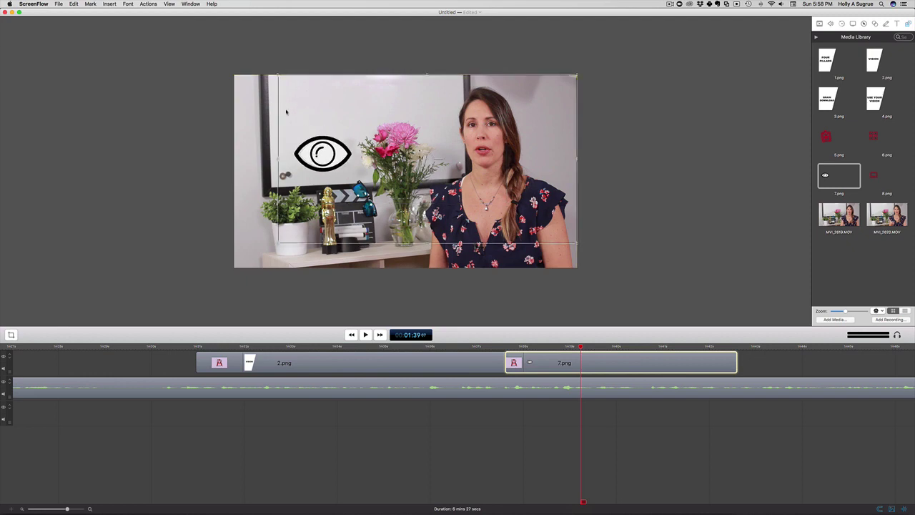
pyautogui.moveTo(279, 243); pyautogui.dragTo(227, 272)
pyautogui.moveTo(314, 234); pyautogui.dragTo(357, 188)
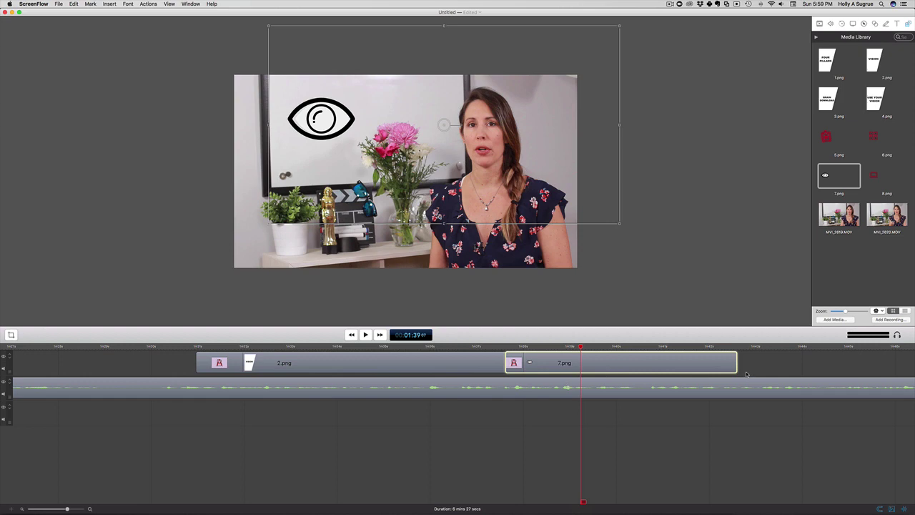
# Add an ending transition to the 7.png clip and preview how the eye graphic fades out.
pyautogui.hscroll(1, 747, 373)
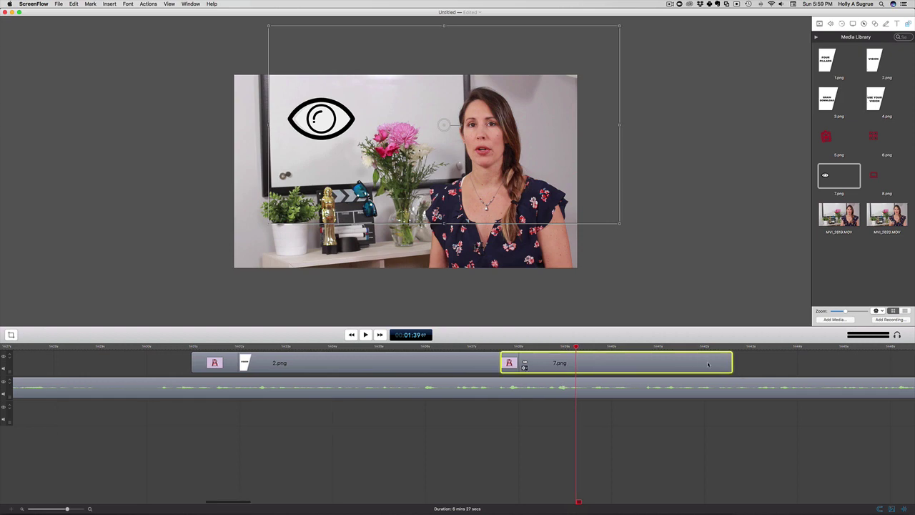
pyautogui.rightClick(708, 364)
pyautogui.click(743, 453)
pyautogui.click(679, 346)
pyautogui.press('space')
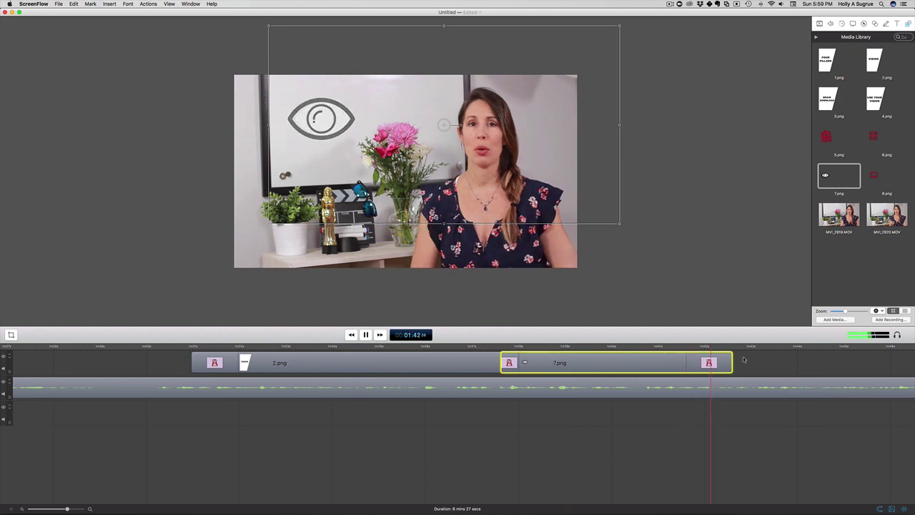
pyautogui.press('space')
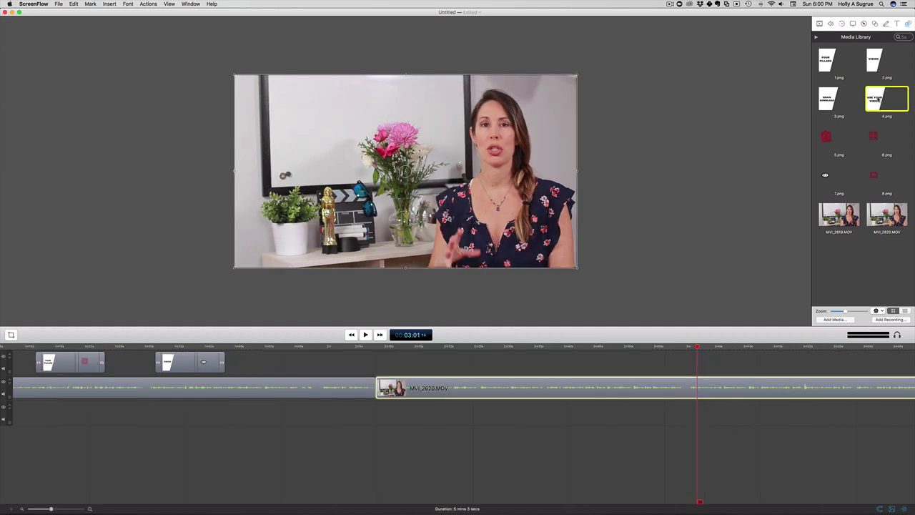
# Add 4.png to the track above the video at about 3:01 and enlarge it to fill the whole frame.
pyautogui.moveTo(886, 98); pyautogui.dragTo(698, 365)
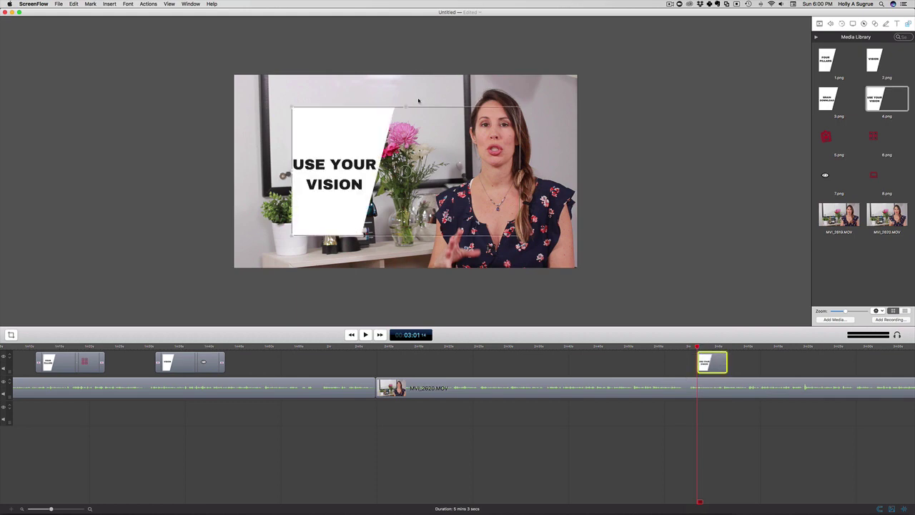
pyautogui.moveTo(288, 110); pyautogui.dragTo(235, 74)
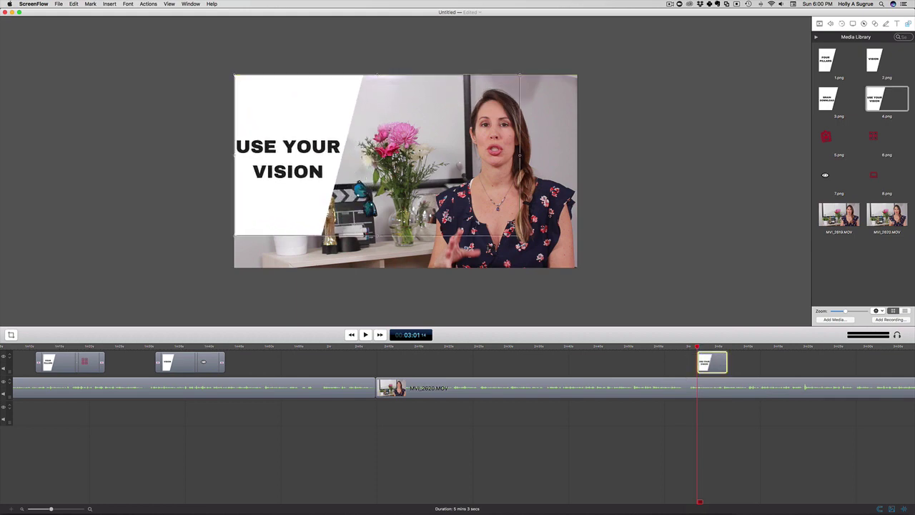
pyautogui.moveTo(520, 235); pyautogui.dragTo(562, 259)
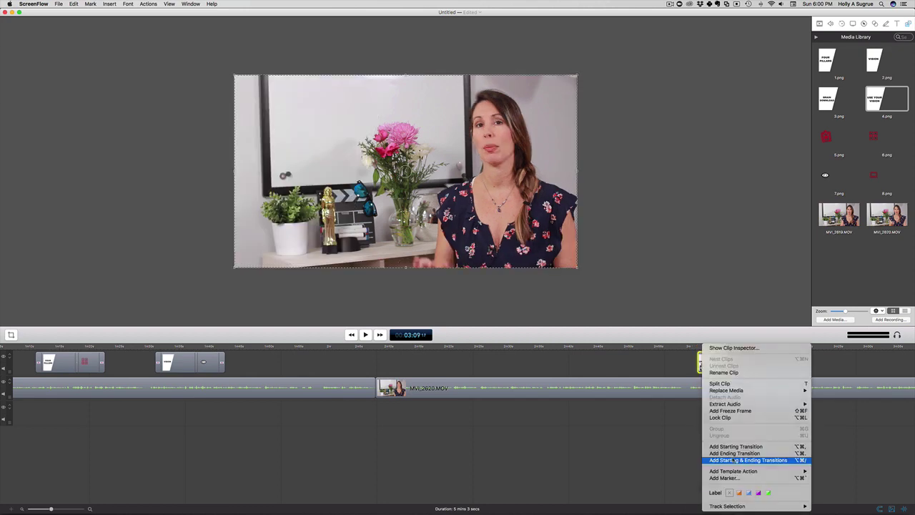
# Add starting and ending transitions to the 4.png clip and preview it from just before its start.
pyautogui.click(751, 460)
pyautogui.click(695, 346)
pyautogui.press('space')
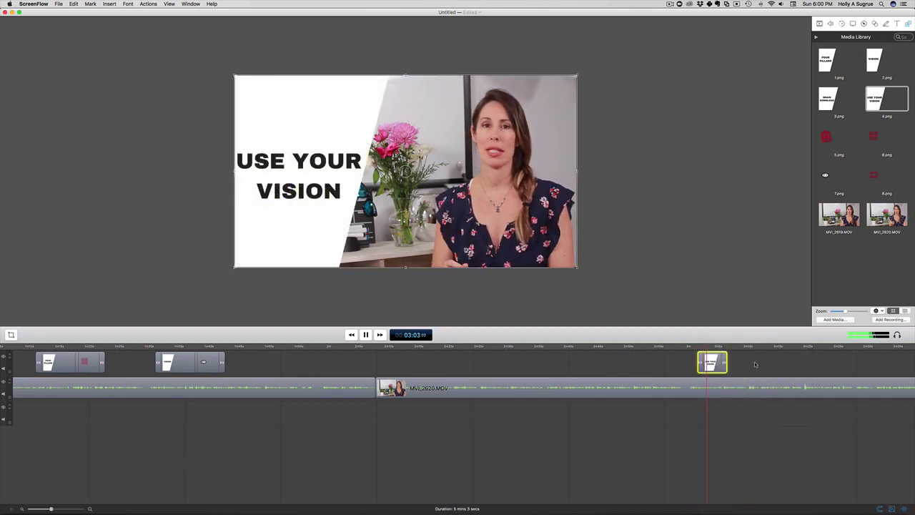
pyautogui.press('space')
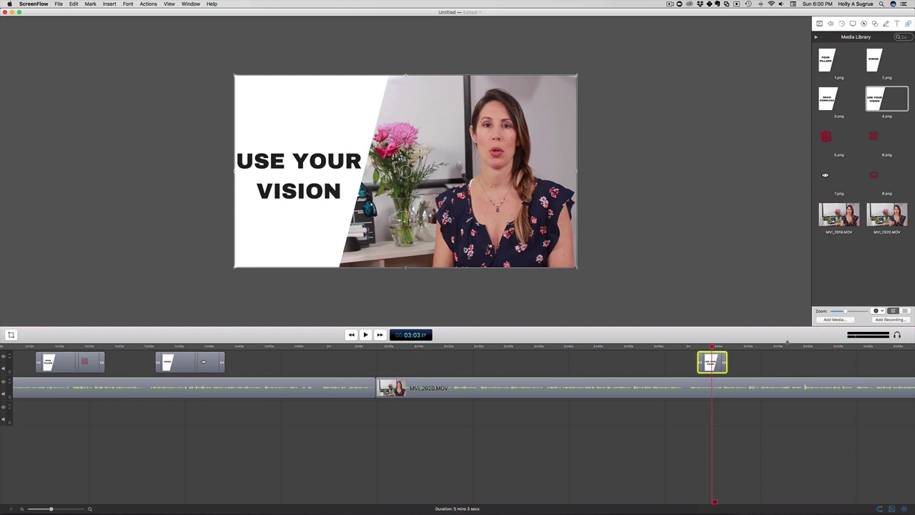
# Add 8.png overlapping the end of the 4.png clip, give it an ending transition, and preview its fade-out.
pyautogui.moveTo(883, 176); pyautogui.dragTo(726, 369)
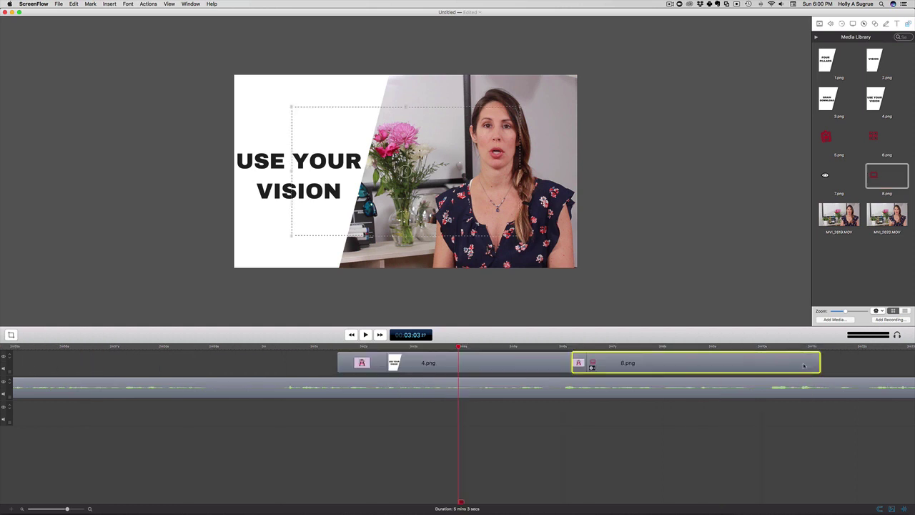
pyautogui.rightClick(694, 363)
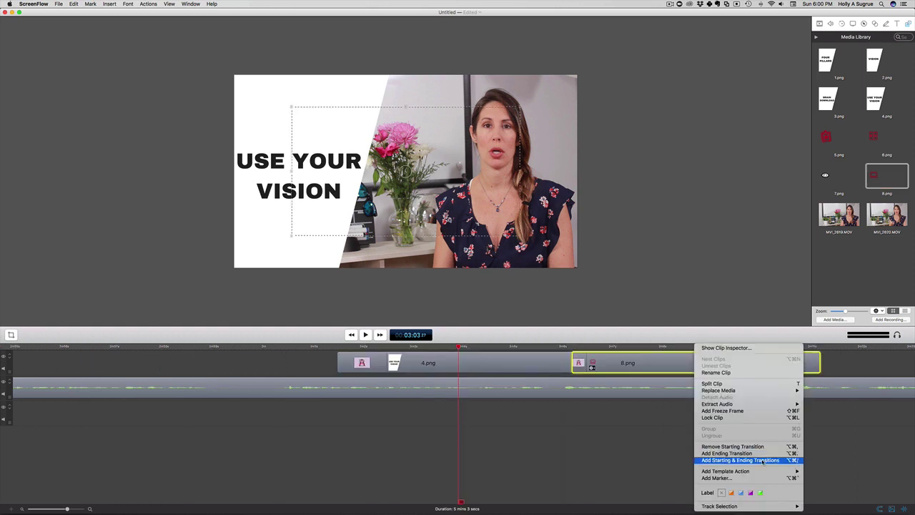
pyautogui.click(762, 454)
pyautogui.click(769, 346)
pyautogui.press('space')
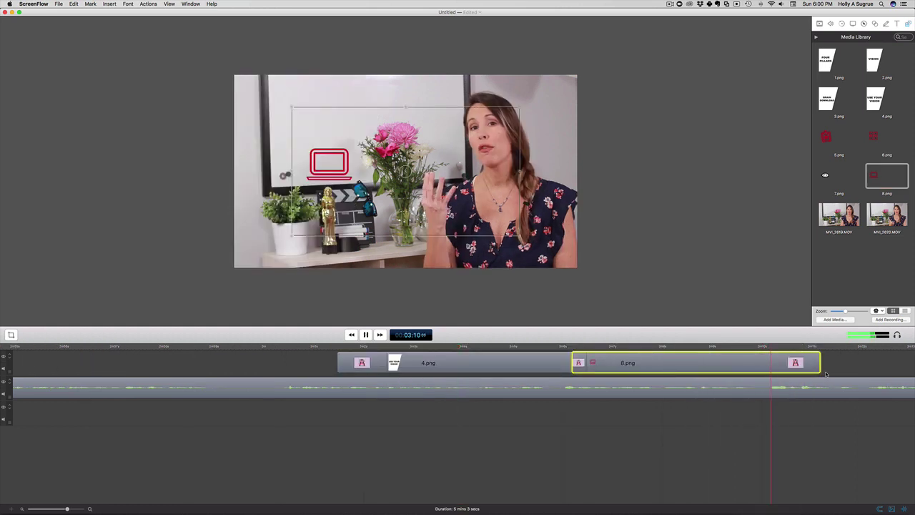
pyautogui.press('space')
# Enlarge and position the 8.png laptop graphic over the whiteboard, and preview the end of its clip.
pyautogui.click(715, 347)
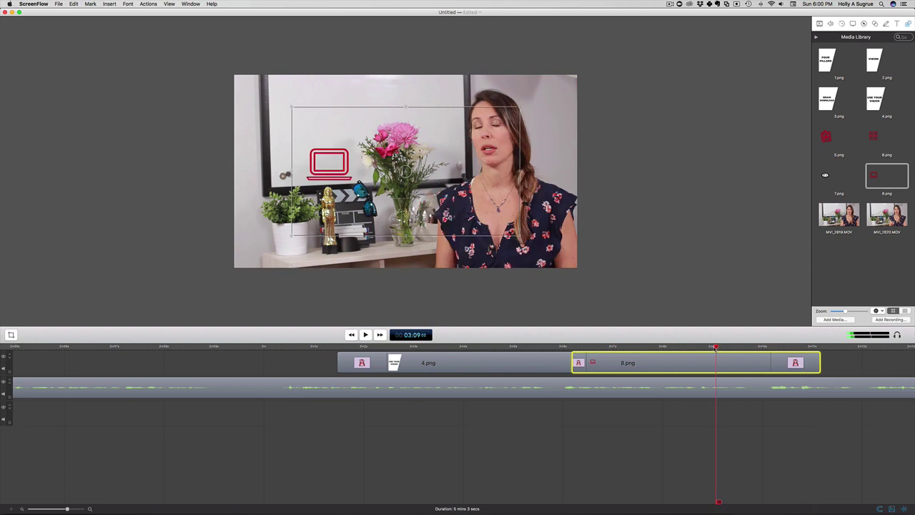
pyautogui.moveTo(291, 108); pyautogui.dragTo(258, 80)
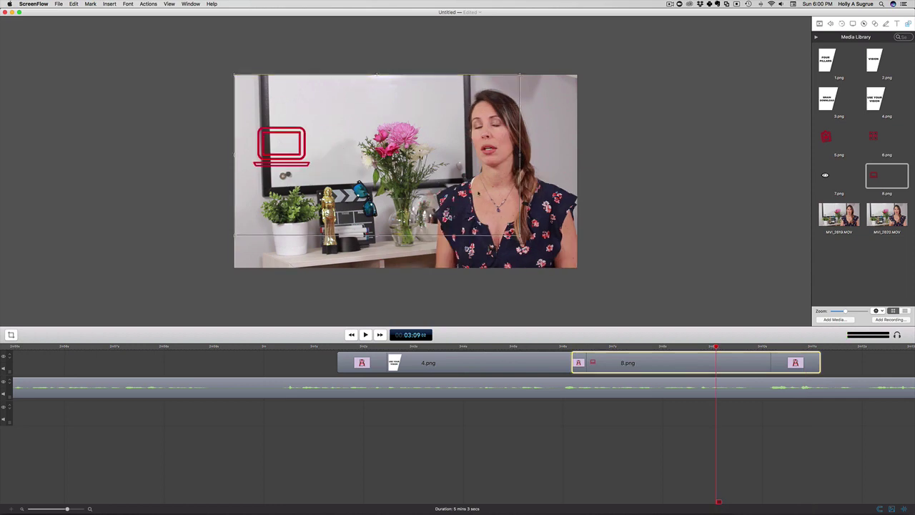
pyautogui.moveTo(520, 235); pyautogui.dragTo(552, 199)
pyautogui.click(847, 364)
pyautogui.press('space')
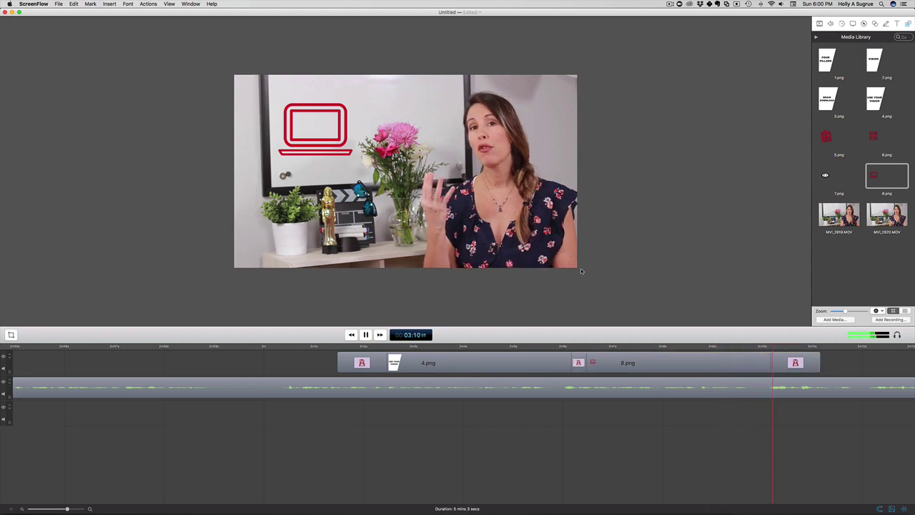
pyautogui.press('space')
# Move the playhead to about 4:33, near the end of the last video clip.
pyautogui.press('super+minus')
pyautogui.press('super+minus')
pyautogui.press('super+minus')
pyautogui.press('super+minus')
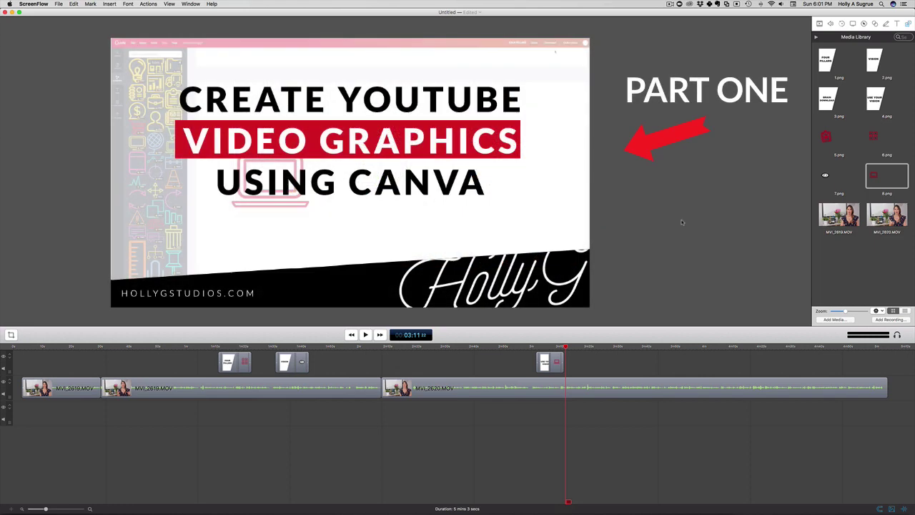
pyautogui.click(800, 347)
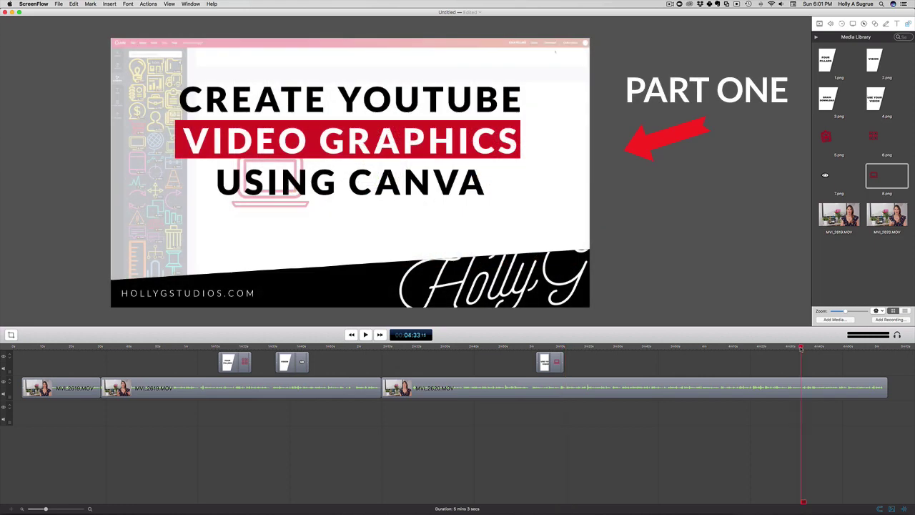